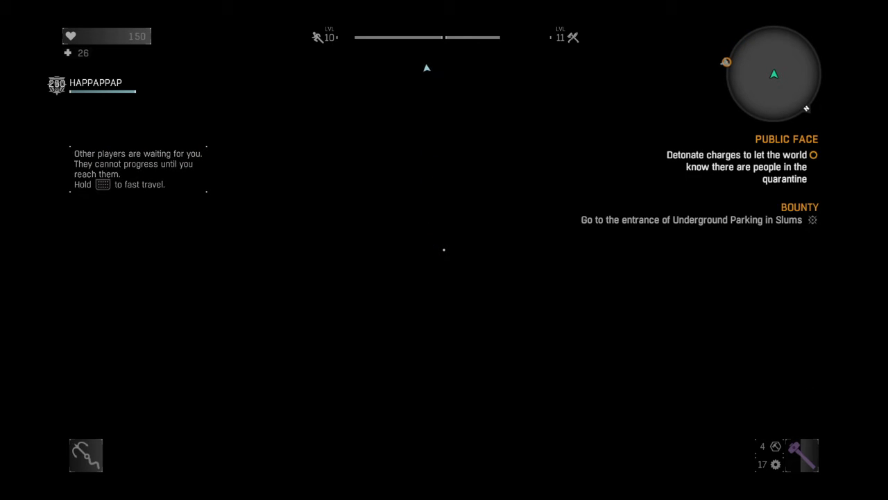
pyautogui.press('1')
pyautogui.press('1')
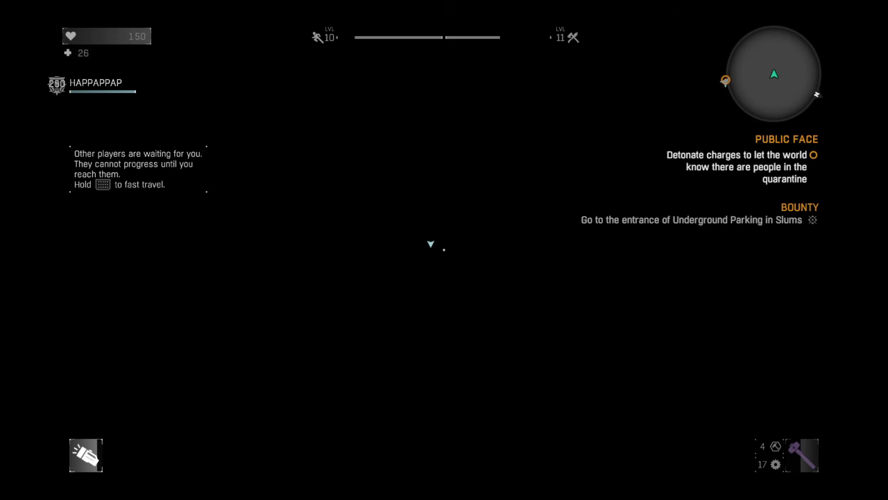
pyautogui.press('1')
pyautogui.press('1')
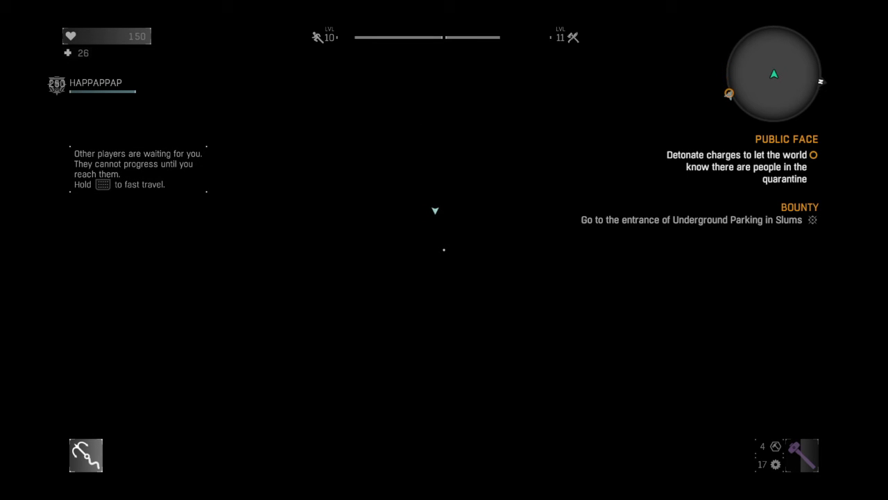
pyautogui.press('b')
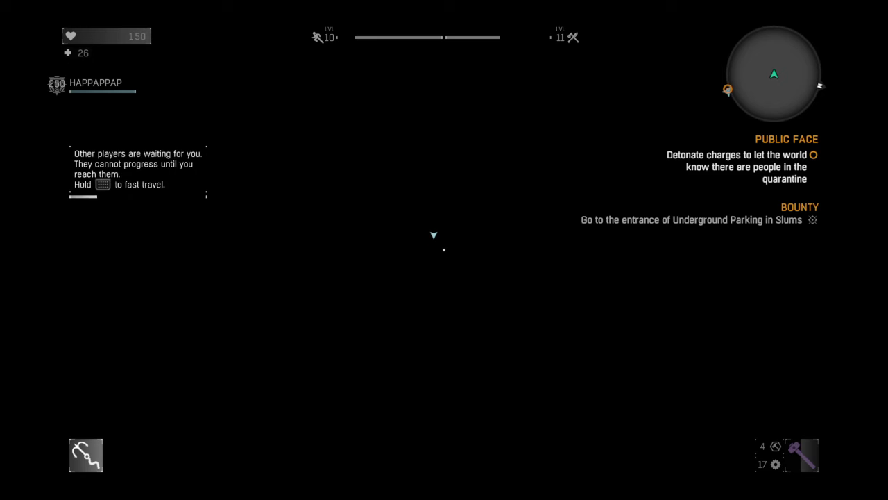